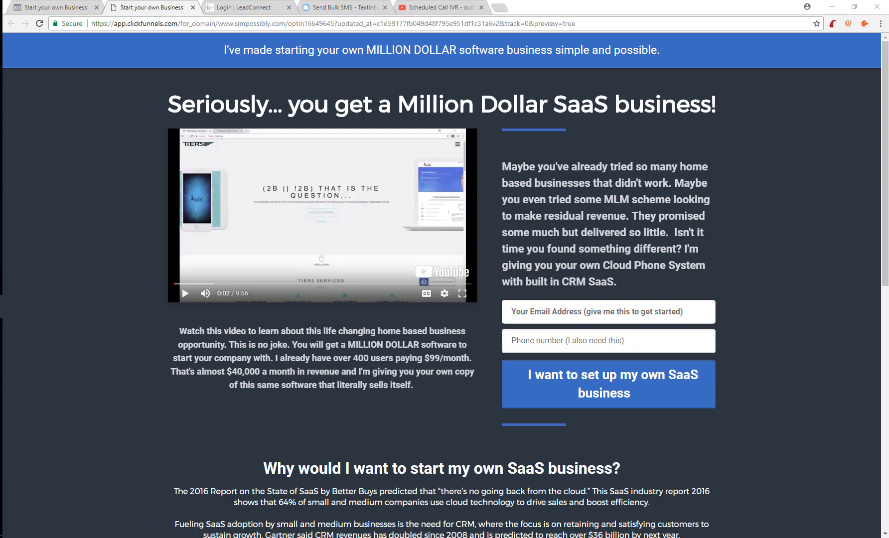
Switch to the 'Send Bulk SMS - TextinBulk' tab showing the All Messages inbox
click(351, 8)
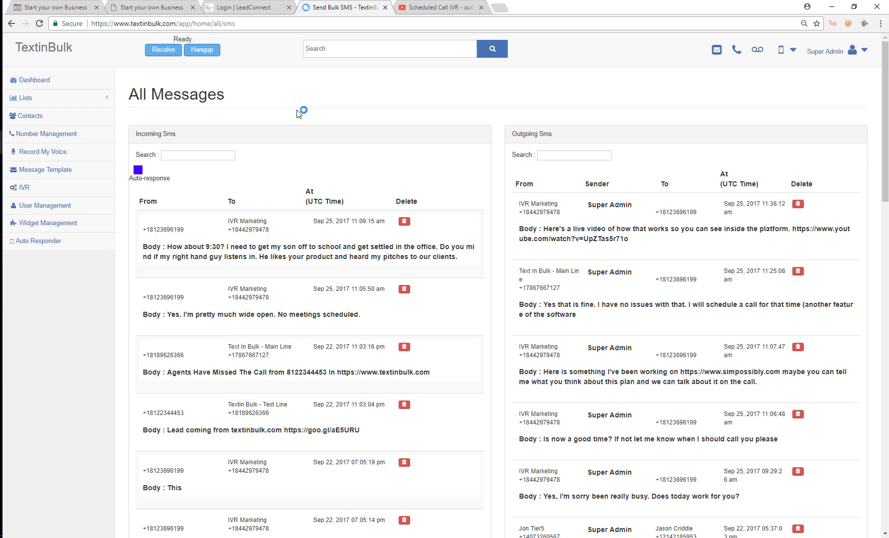
Go to the TextinBulk account Dashboard from the left sidebar
click(37, 82)
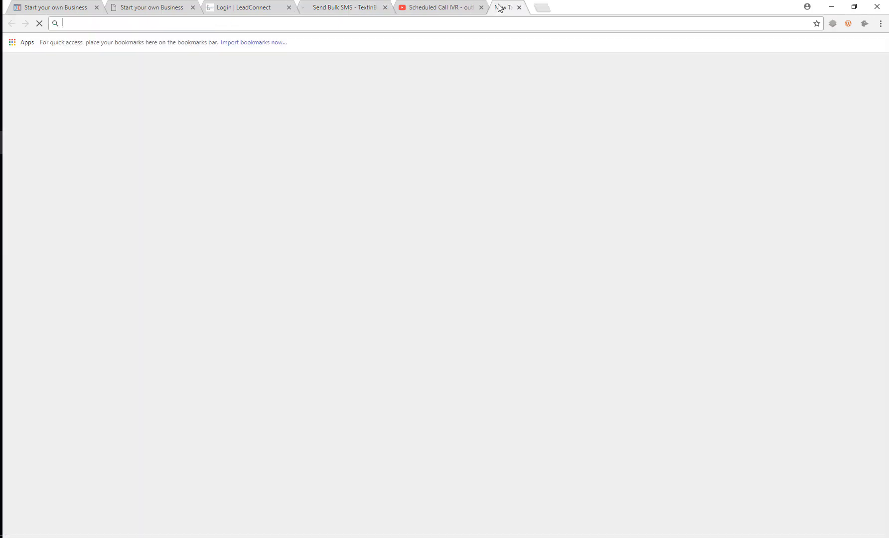
Load textinbulk.com in a new browser tab
click(500, 7)
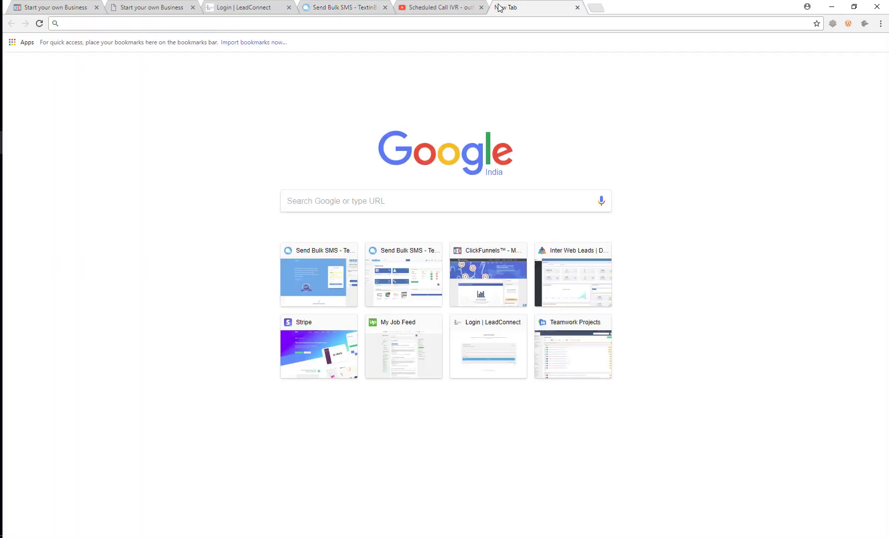
text(textinbulk.com)
key(Return)
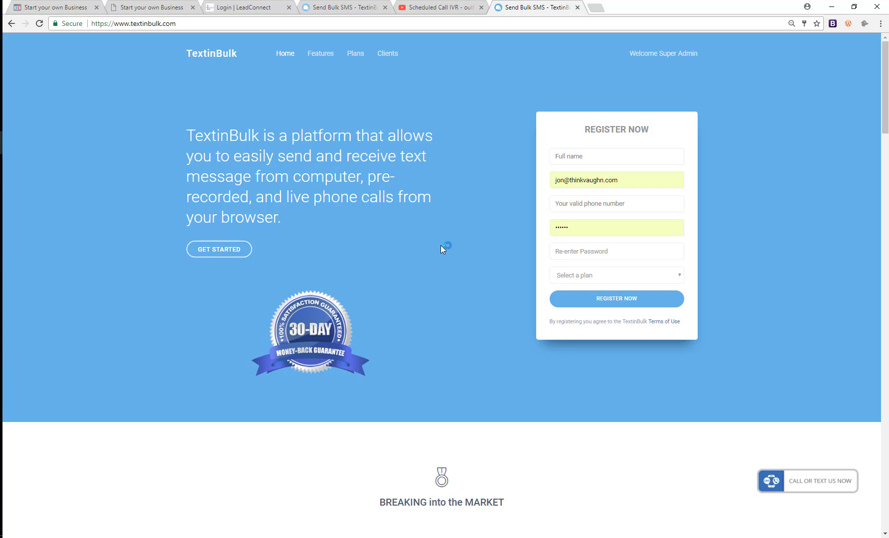
scroll(440, 246, down, 5)
scroll(440, 245, down, 5)
scroll(368, 283, down, 5)
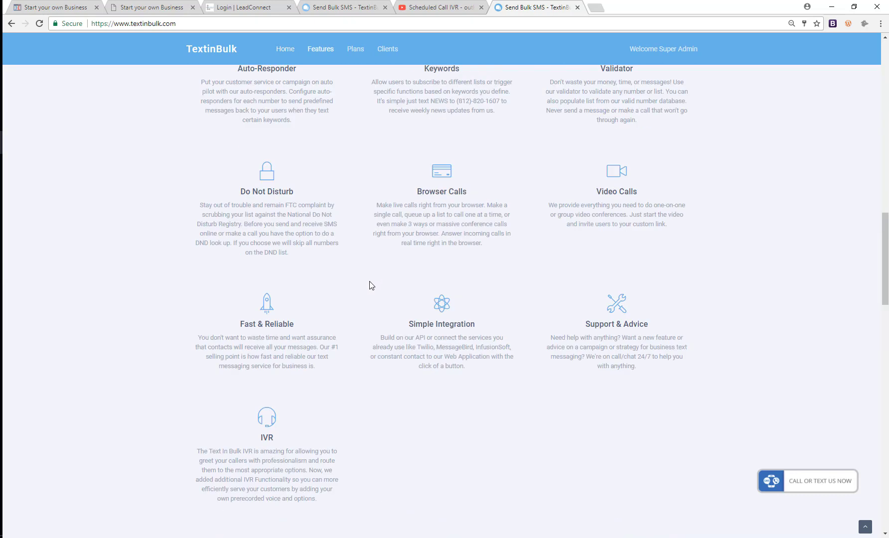
scroll(369, 284, down, 5)
scroll(354, 272, down, 5)
scroll(324, 313, down, 5)
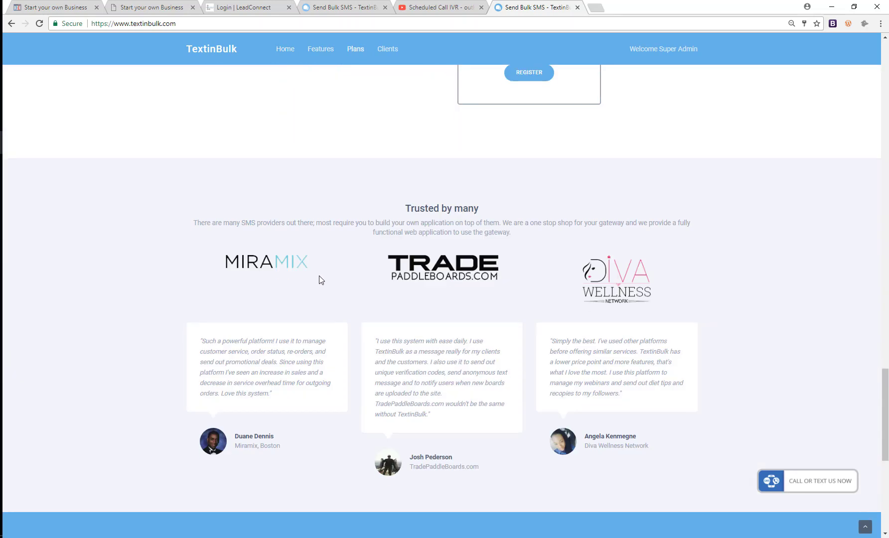
scroll(320, 279, down, 5)
Preview the Get In Touch panel and highlight the $99 and $149 per month plan prices
click(807, 480)
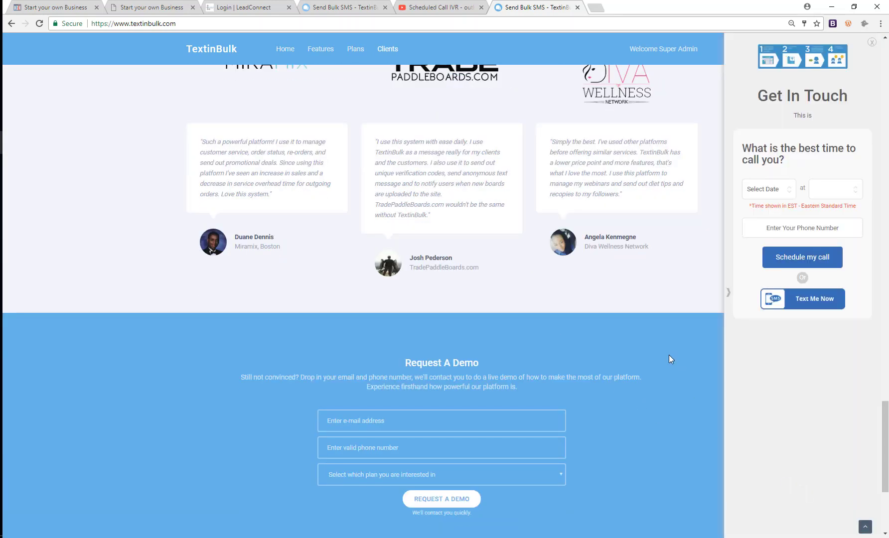
click(874, 48)
scroll(373, 255, down, 5)
scroll(372, 254, down, 5)
scroll(373, 264, down, 3)
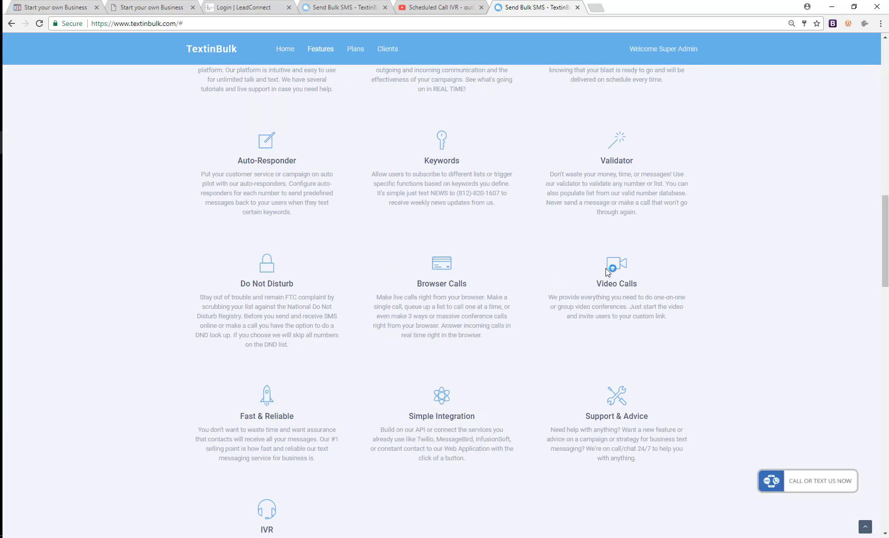
scroll(608, 270, down, 4)
scroll(590, 278, down, 5)
scroll(416, 243, down, 3)
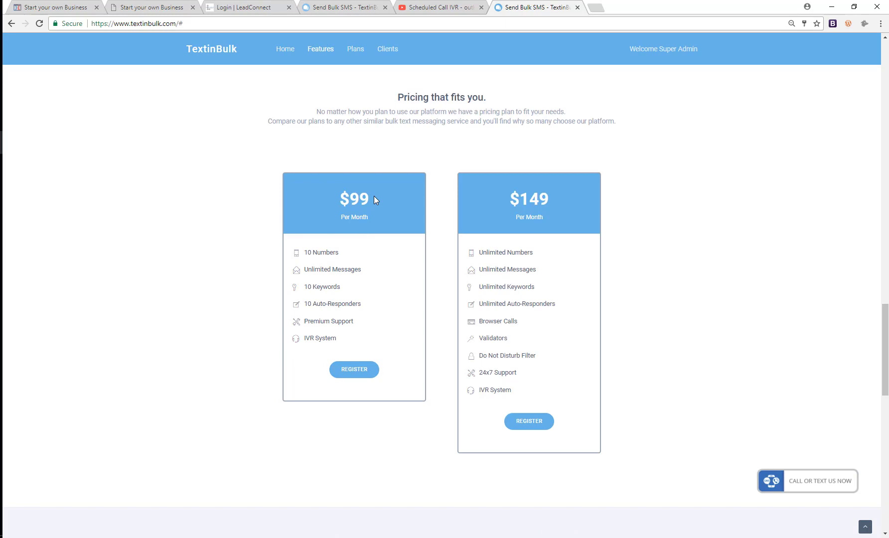
drag(373, 199, 316, 200)
drag(376, 209, 540, 216)
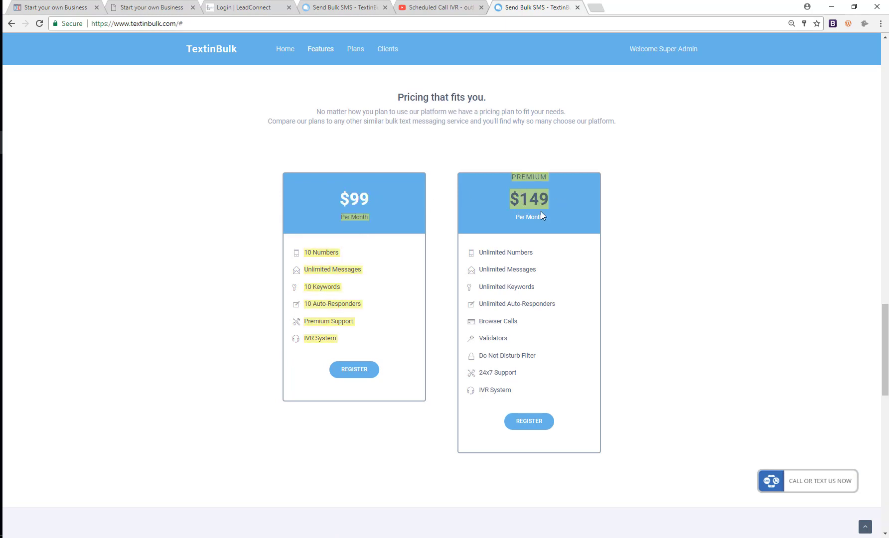
click(562, 202)
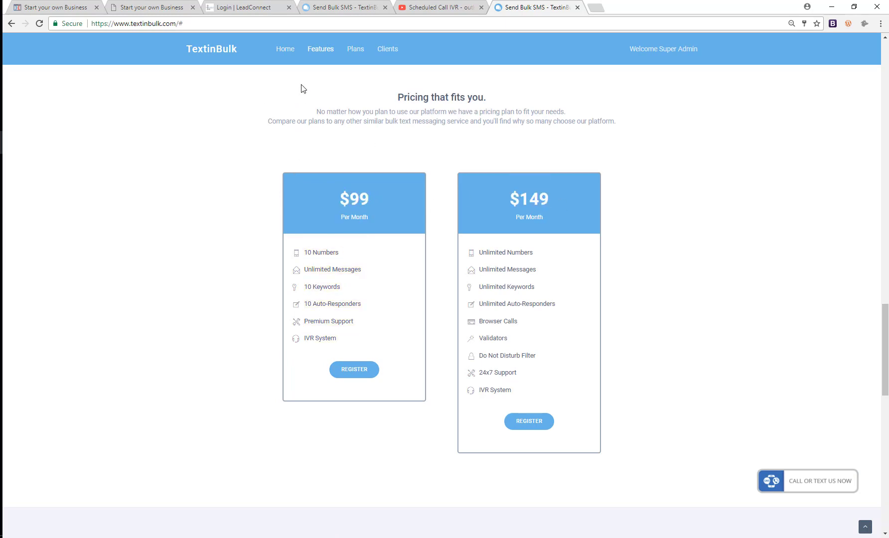
click(343, 7)
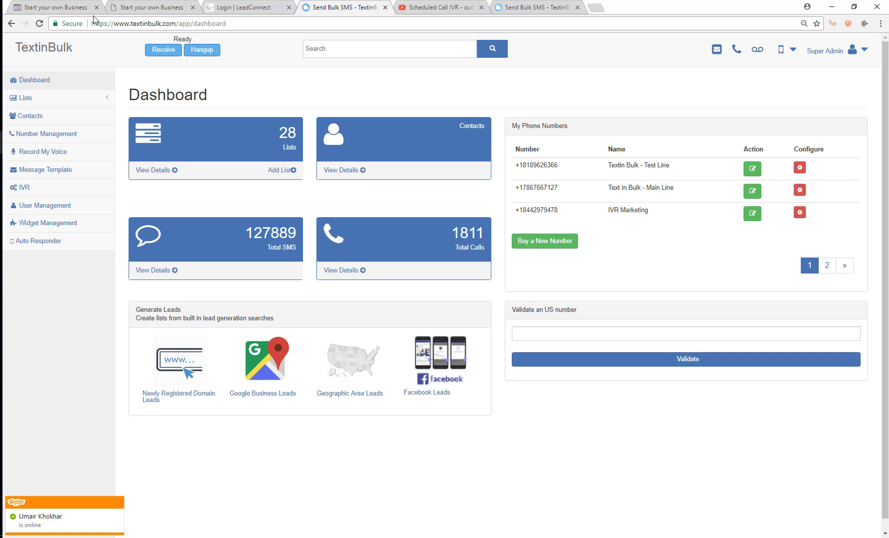
click(151, 7)
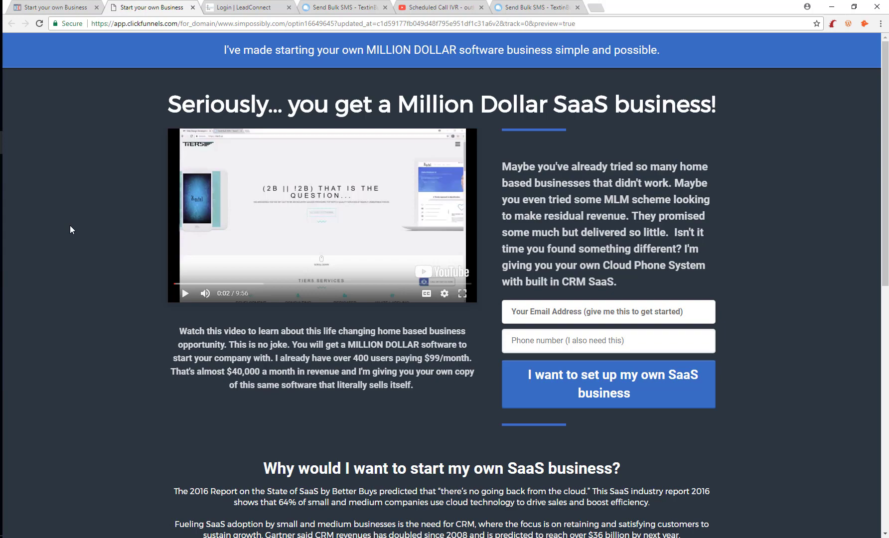
click(345, 7)
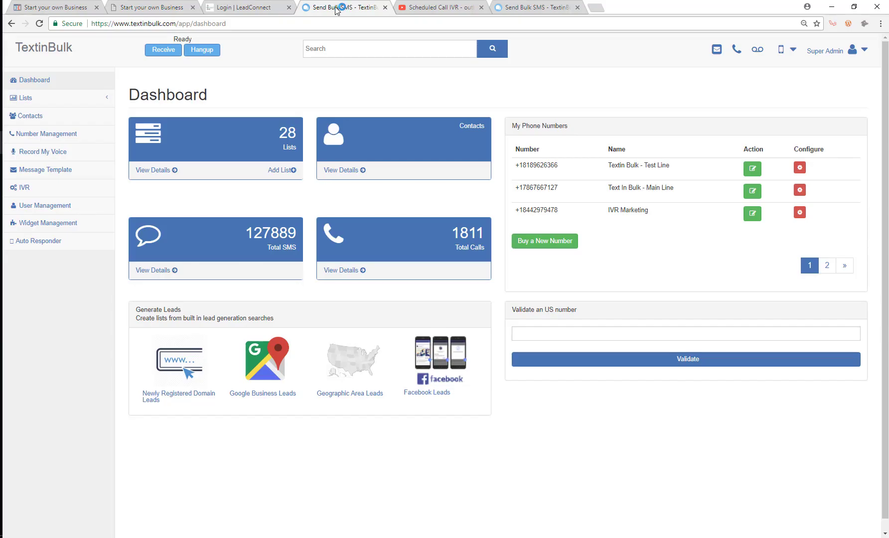
Return to the TextinBulk pricing tab and preview the Get In Touch call-scheduling panel
click(534, 7)
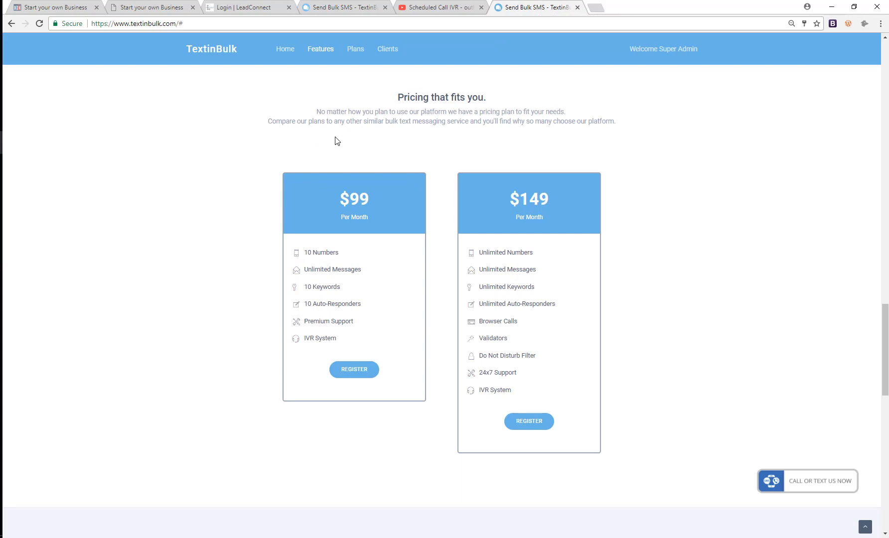
click(797, 480)
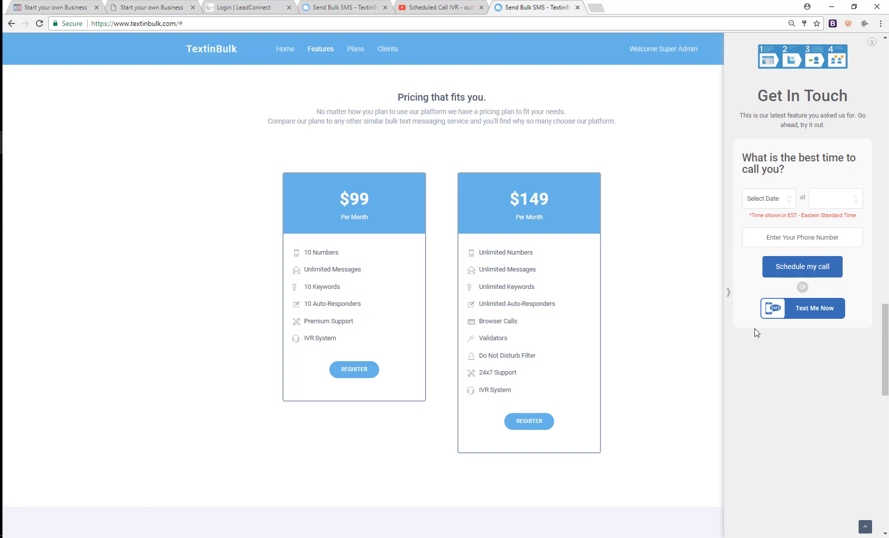
click(727, 292)
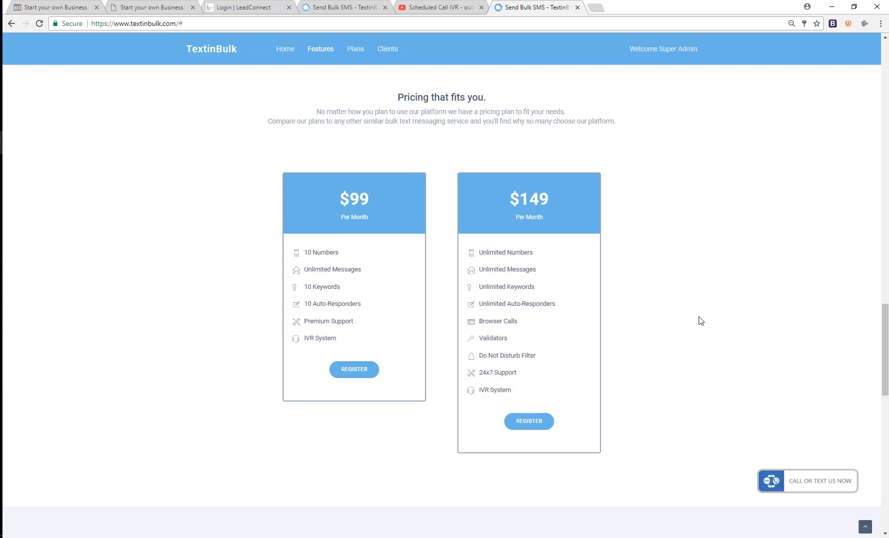
Show the 'Start your own Business' opt-in page and select its email and phone fields
click(166, 7)
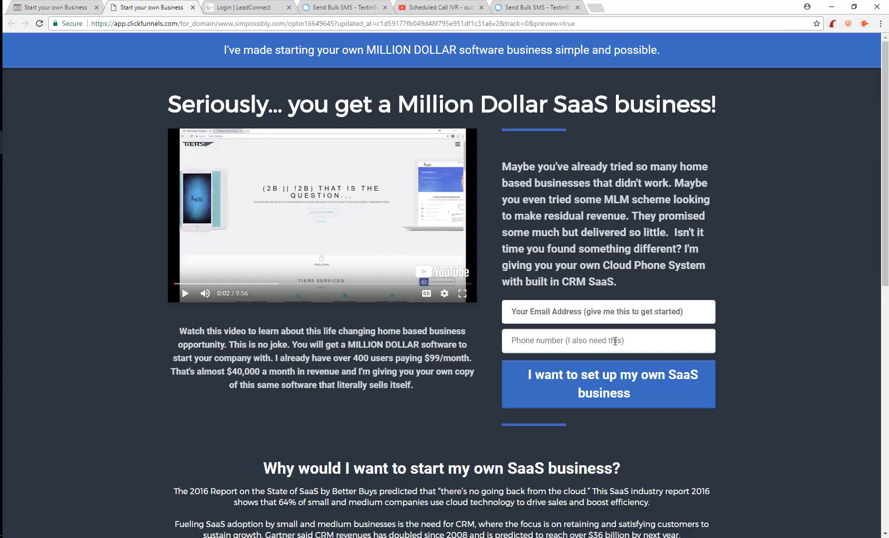
click(604, 314)
click(598, 341)
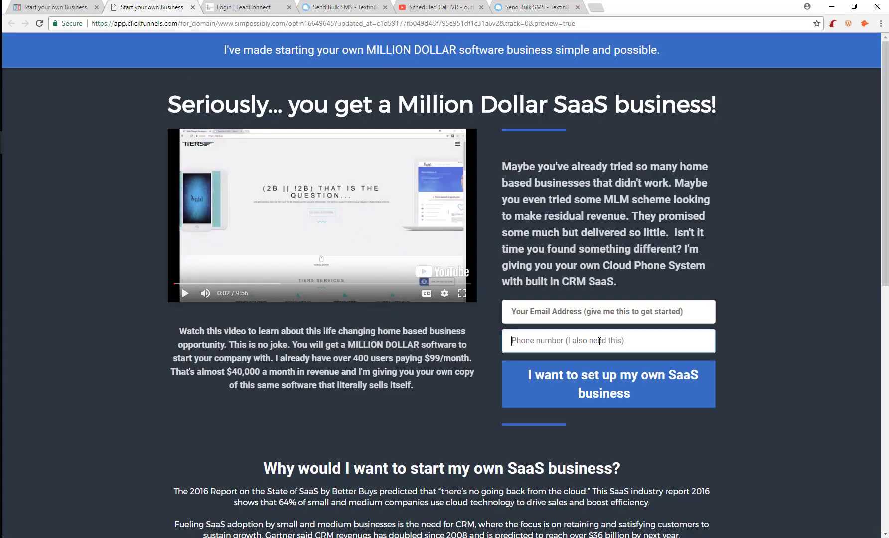